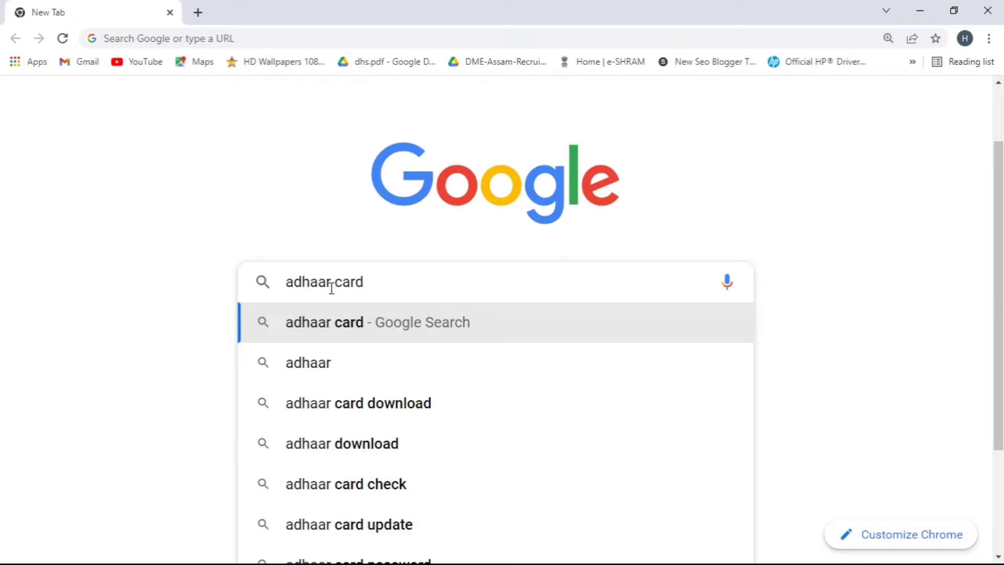
- Search Google for "adhaar card" and open the official Uidai website from the results
{"action": "key", "text": "Return"}
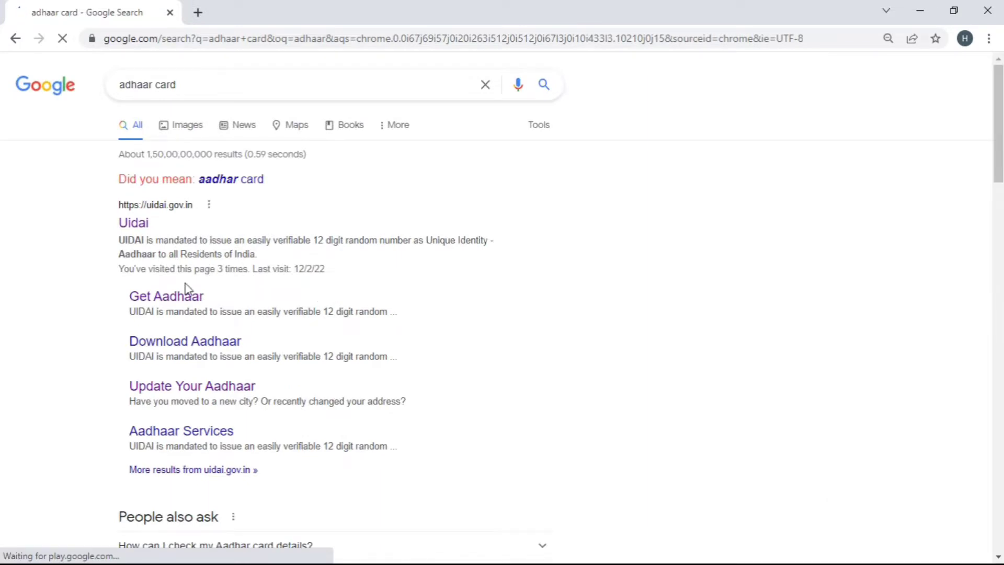
{"action": "left_click", "coordinate": [134, 229]}
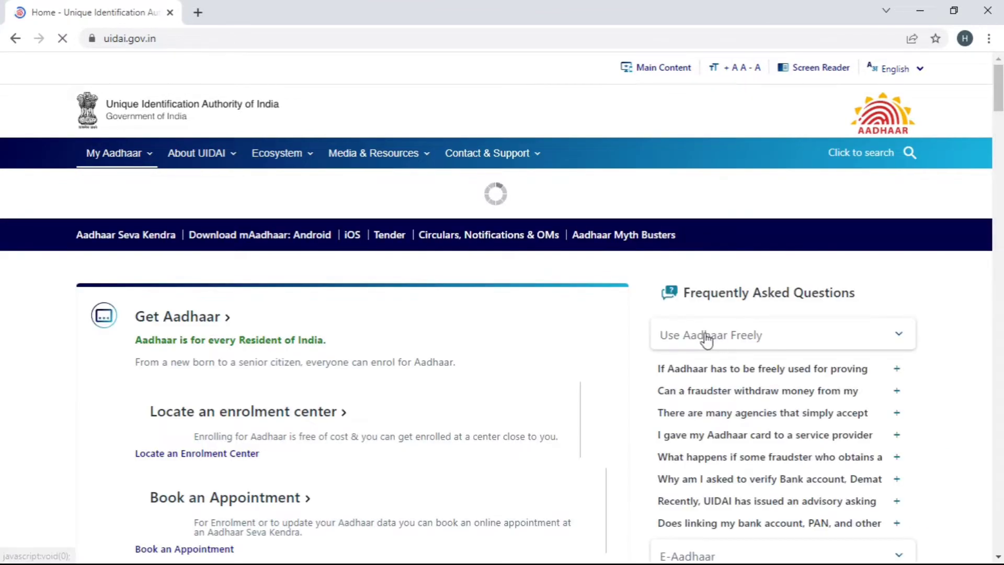
- Open the Order Aadhaar PVC Card service from the Get Aadhaar section of the home page
{"action": "scroll", "coordinate": [620, 325], "scroll_direction": "down", "scroll_amount": 1}
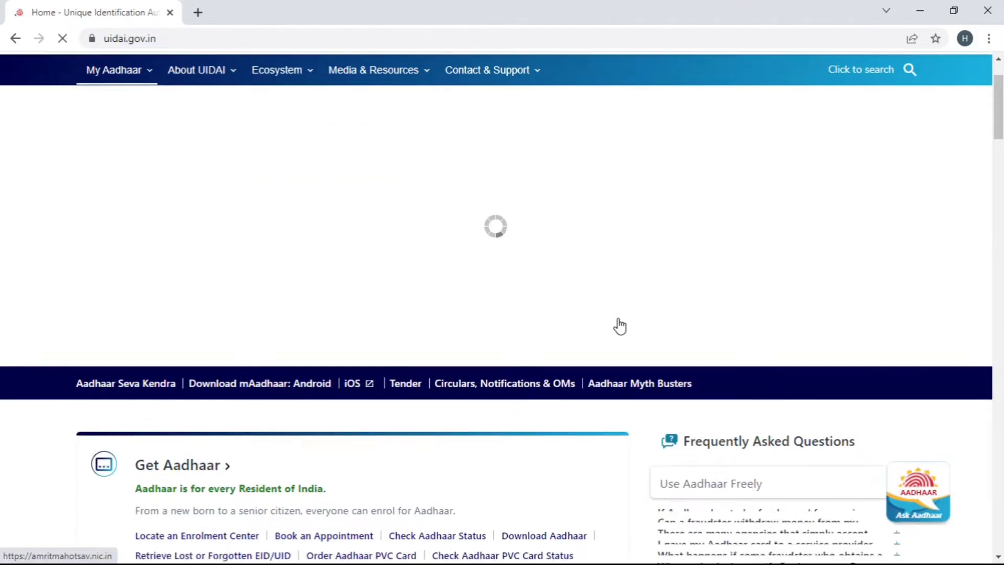
{"action": "scroll", "coordinate": [619, 326], "scroll_direction": "down", "scroll_amount": 5}
{"action": "scroll", "coordinate": [620, 324], "scroll_direction": "up", "scroll_amount": 8}
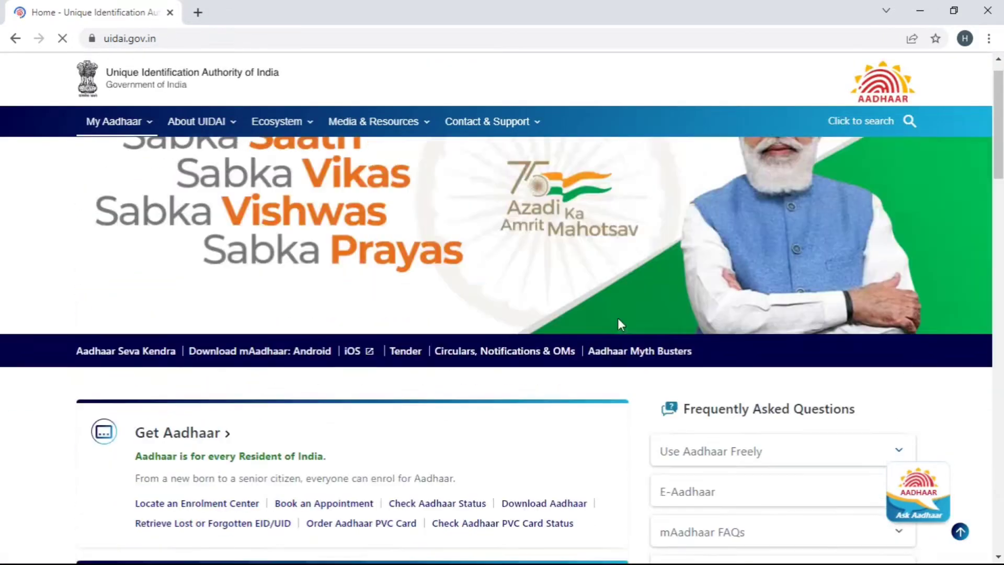
{"action": "scroll", "coordinate": [620, 325], "scroll_direction": "down", "scroll_amount": 5}
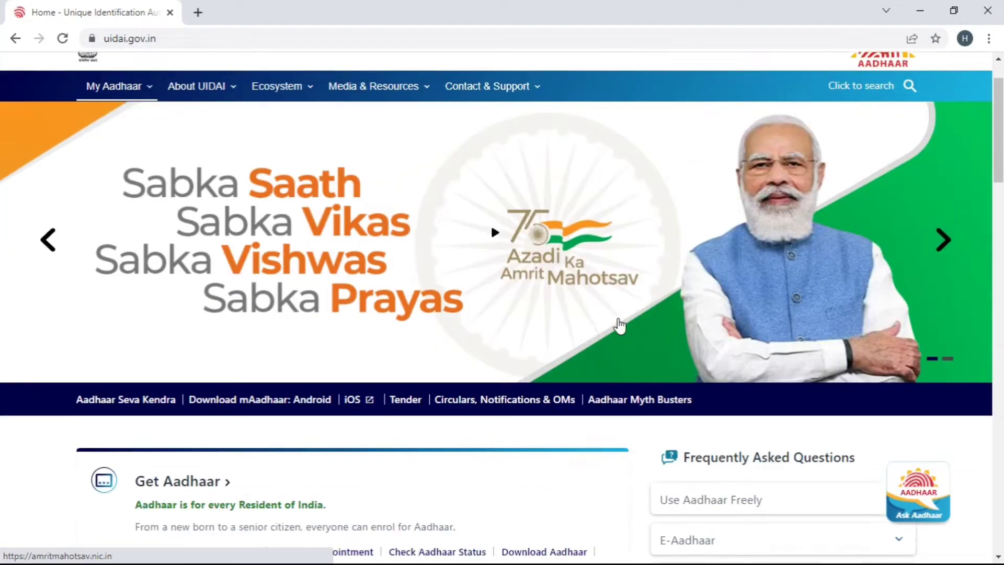
{"action": "scroll", "coordinate": [620, 325], "scroll_direction": "down", "scroll_amount": 2}
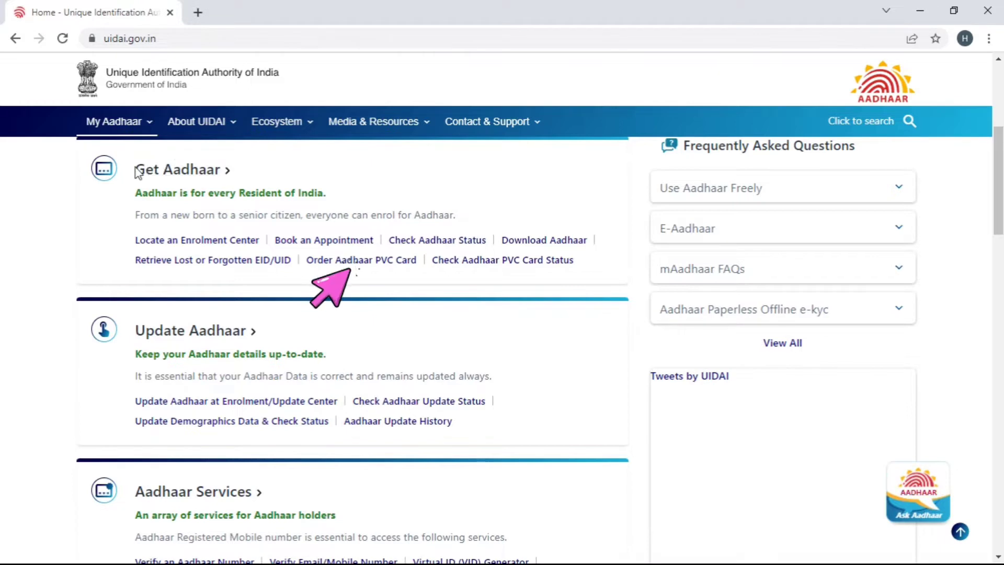
{"action": "left_click_drag", "start_coordinate": [138, 171], "coordinate": [249, 175]}
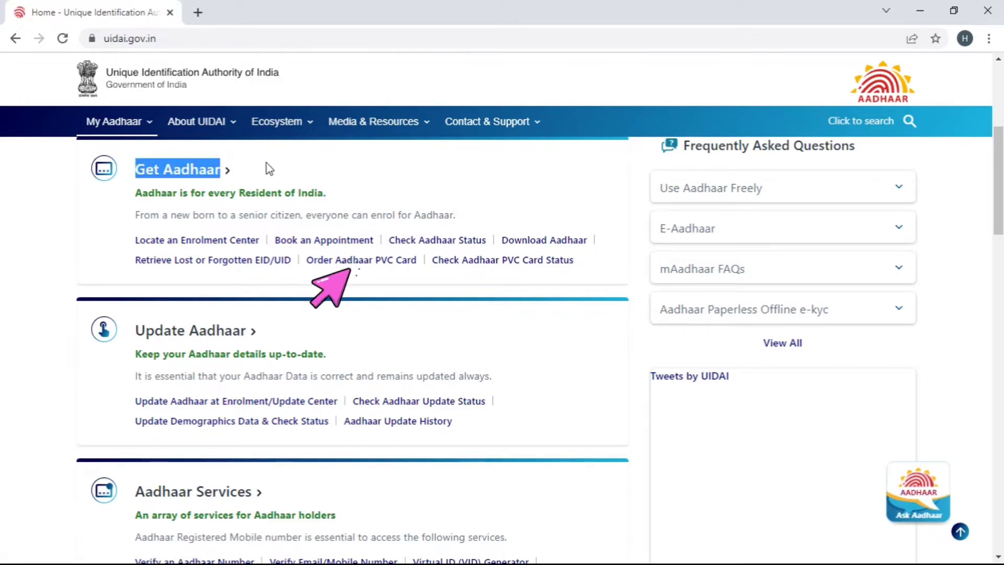
{"action": "left_click", "coordinate": [269, 169]}
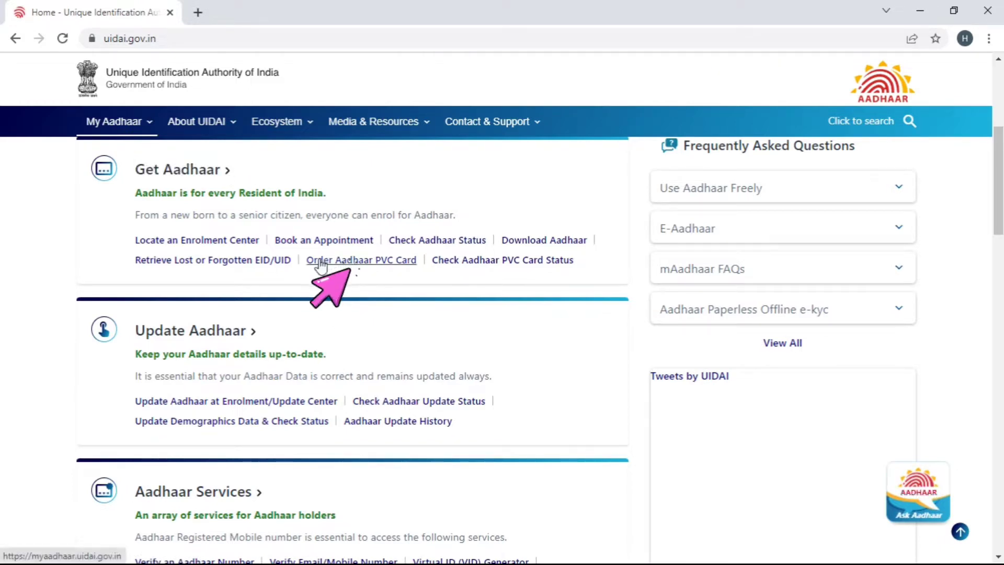
{"action": "left_click_drag", "start_coordinate": [299, 260], "coordinate": [415, 268]}
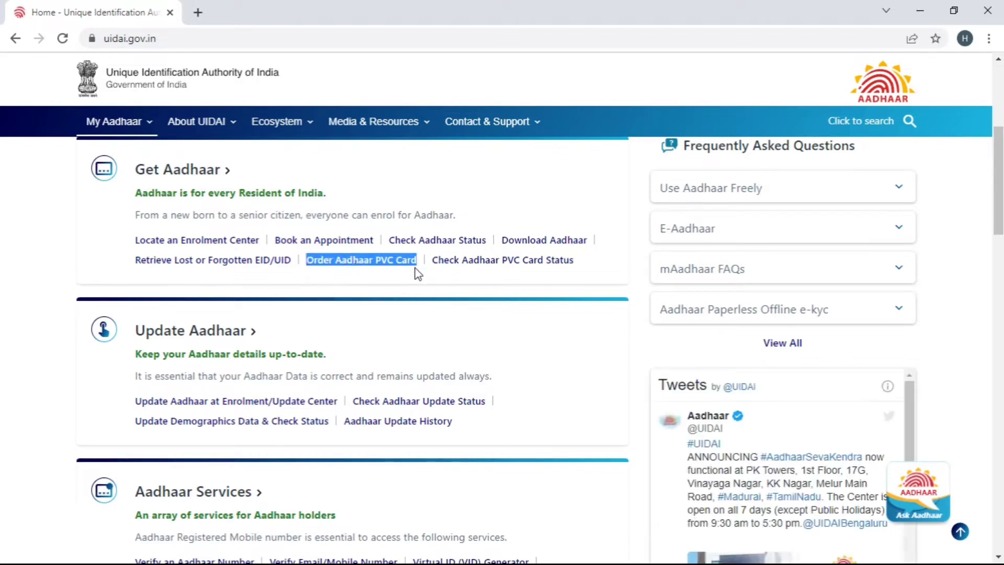
{"action": "left_click", "coordinate": [374, 277]}
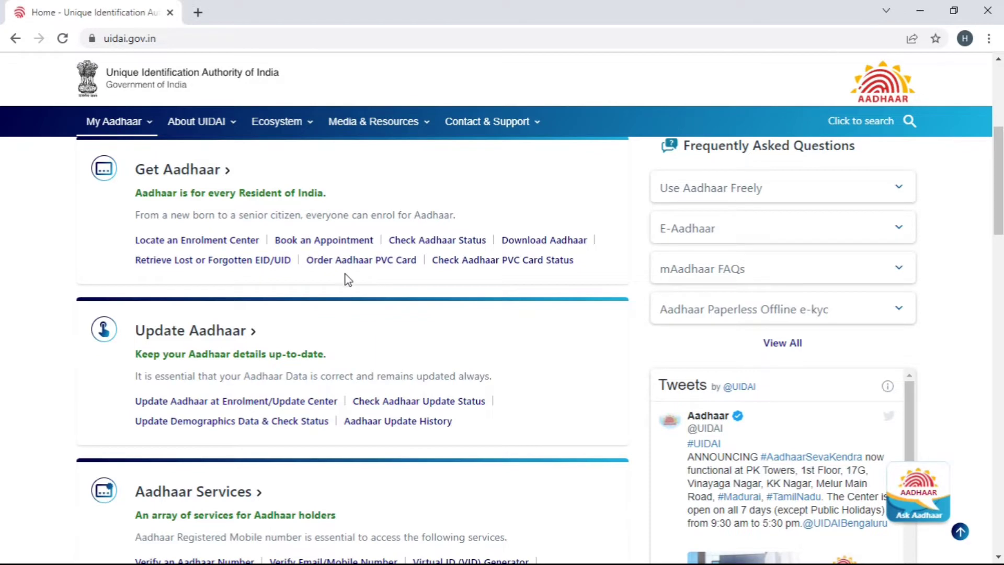
{"action": "key", "text": "ctrl+plus"}
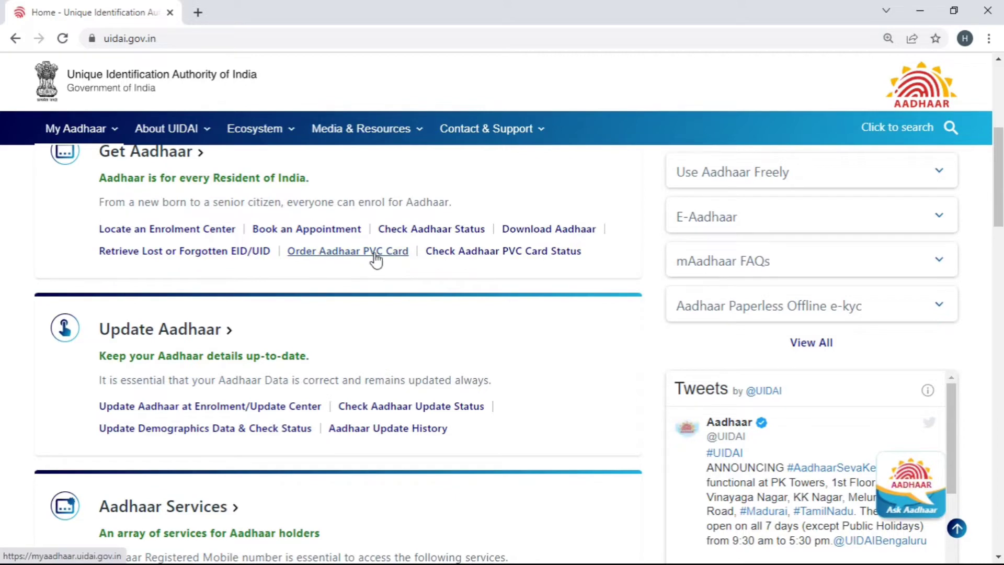
{"action": "left_click", "coordinate": [342, 252]}
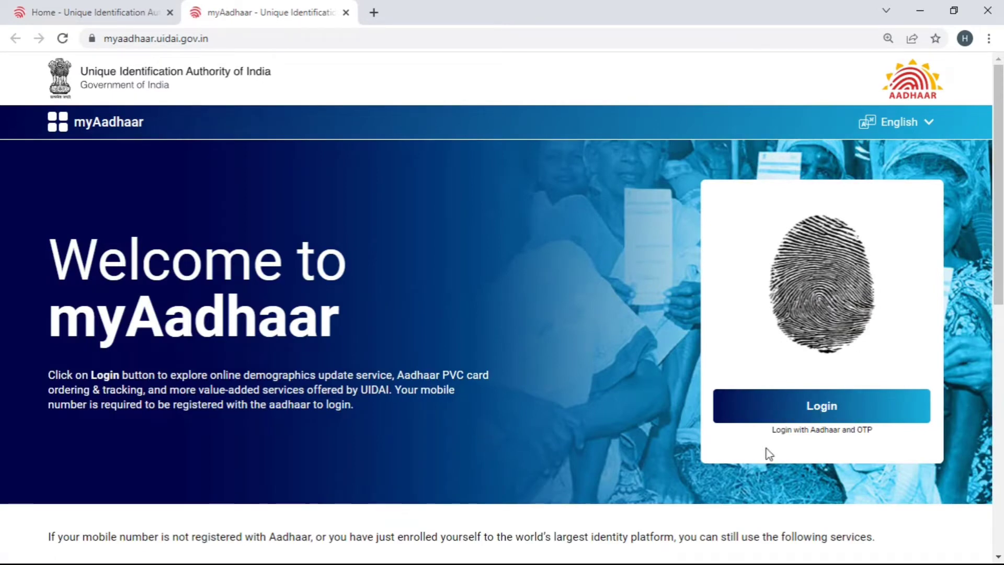
- Open the myAadhaar login form and enter the resident's Aadhaar number
{"action": "left_click", "coordinate": [830, 407]}
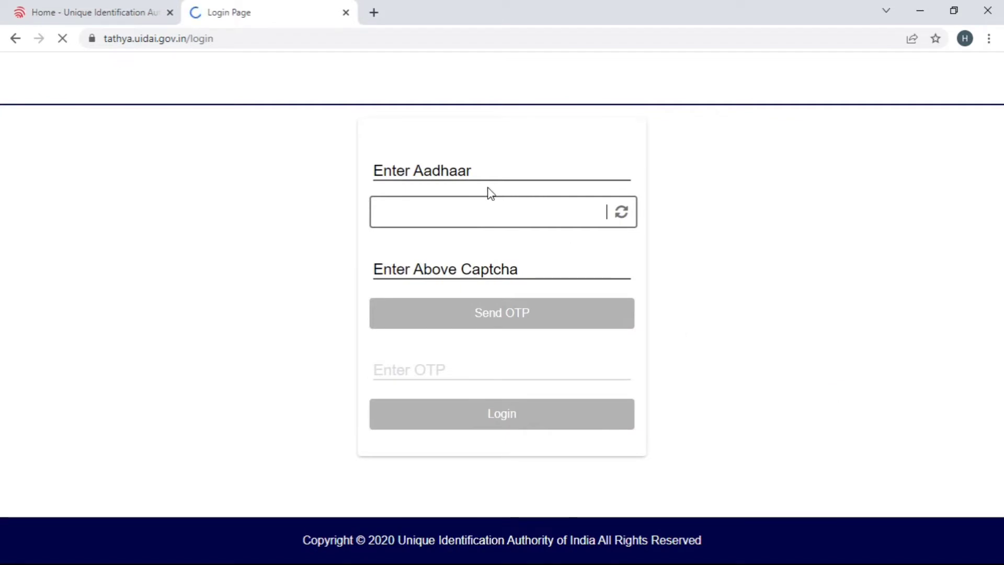
{"action": "left_click", "coordinate": [422, 167]}
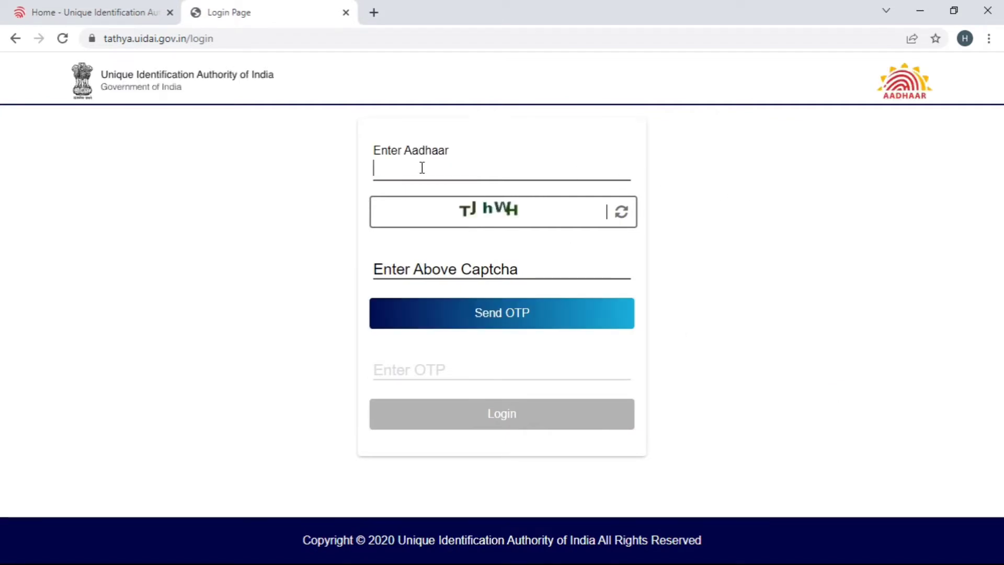
{"action": "type", "text": "9"}
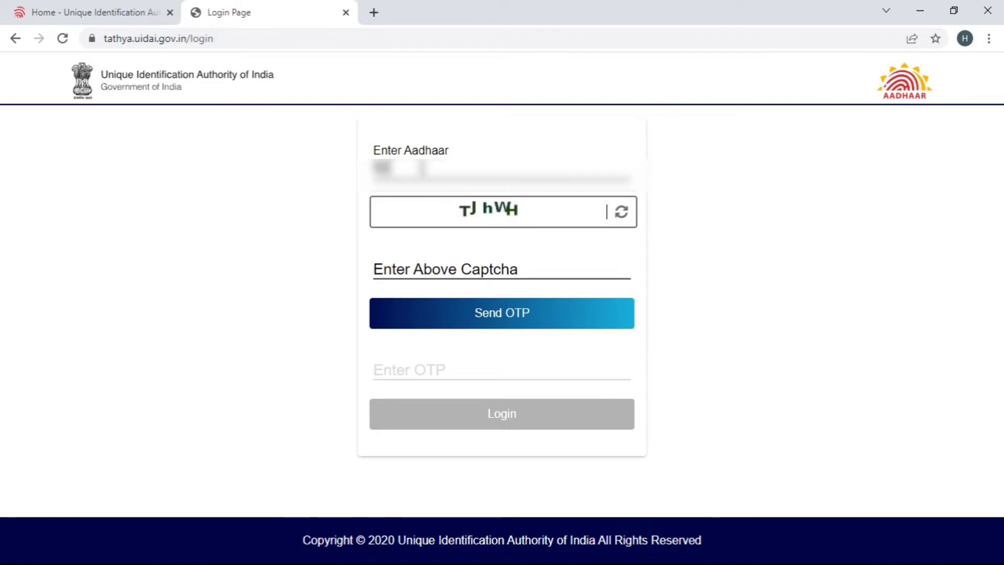
{"action": "type", "text": "***"}
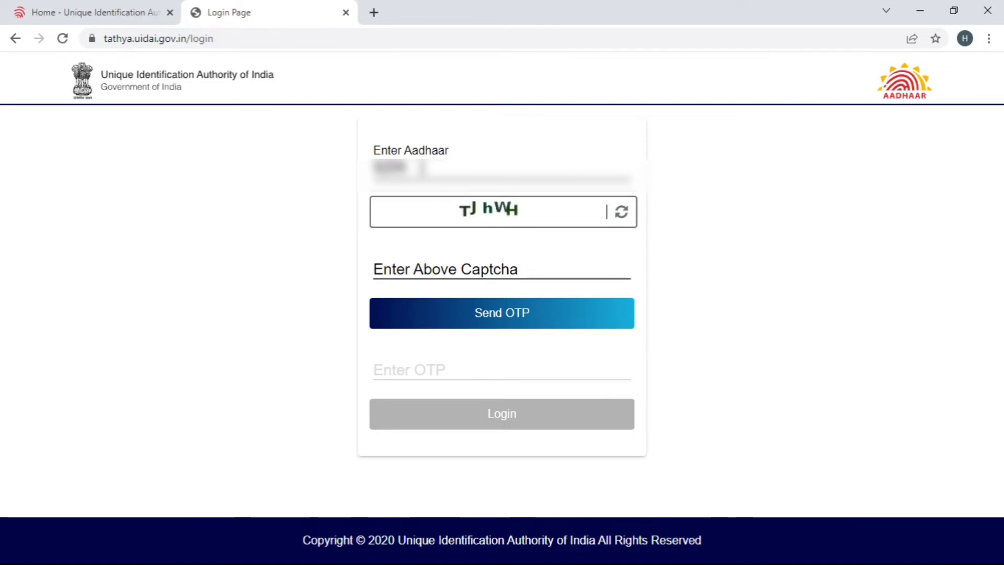
{"action": "type", "text": "***"}
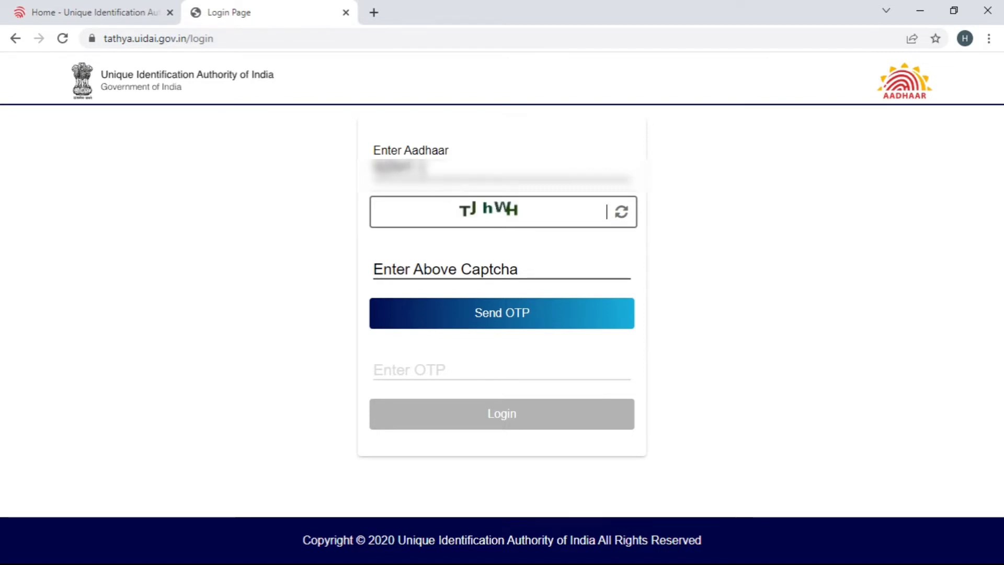
{"action": "type", "text": "**"}
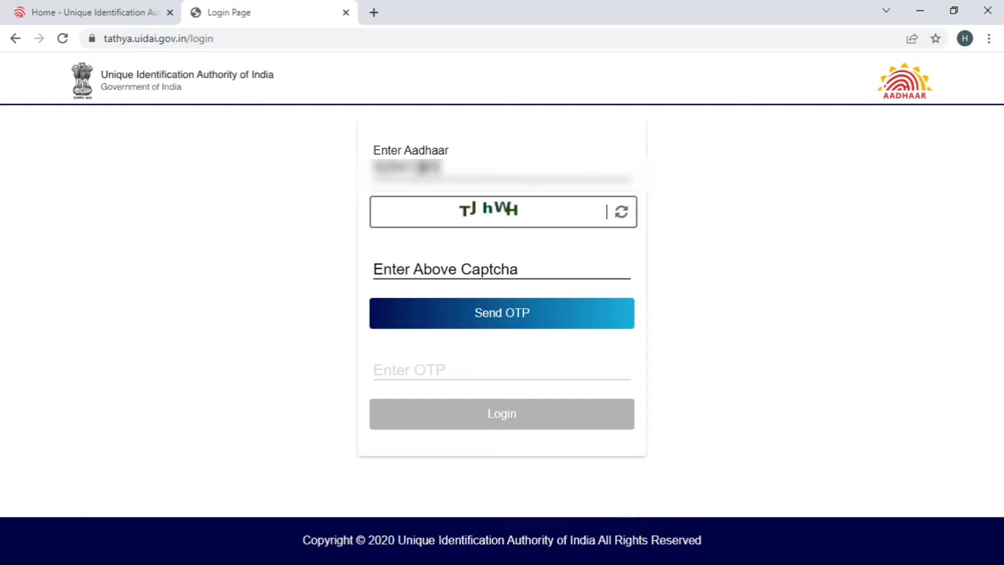
{"action": "type", "text": "****"}
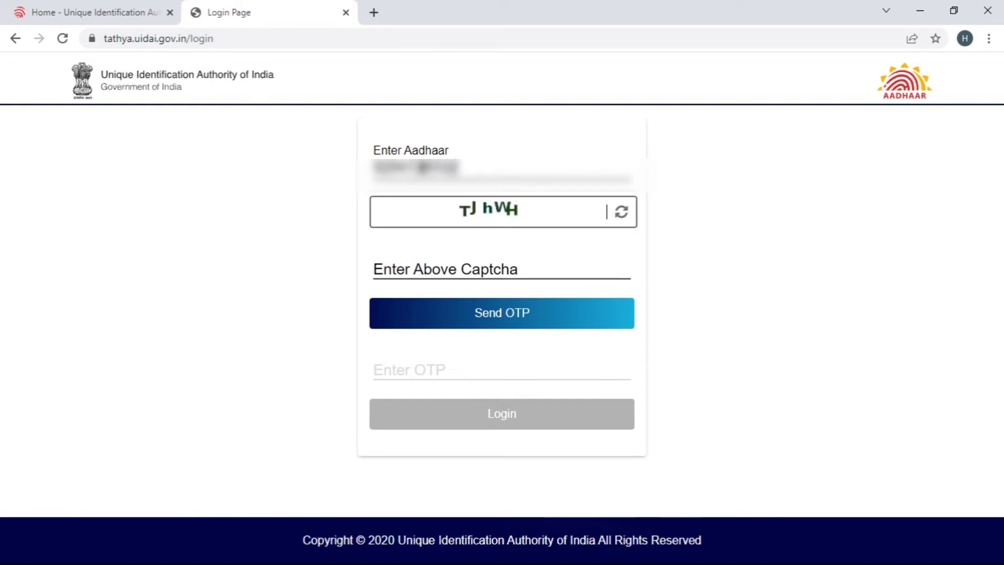
{"action": "type", "text": "**"}
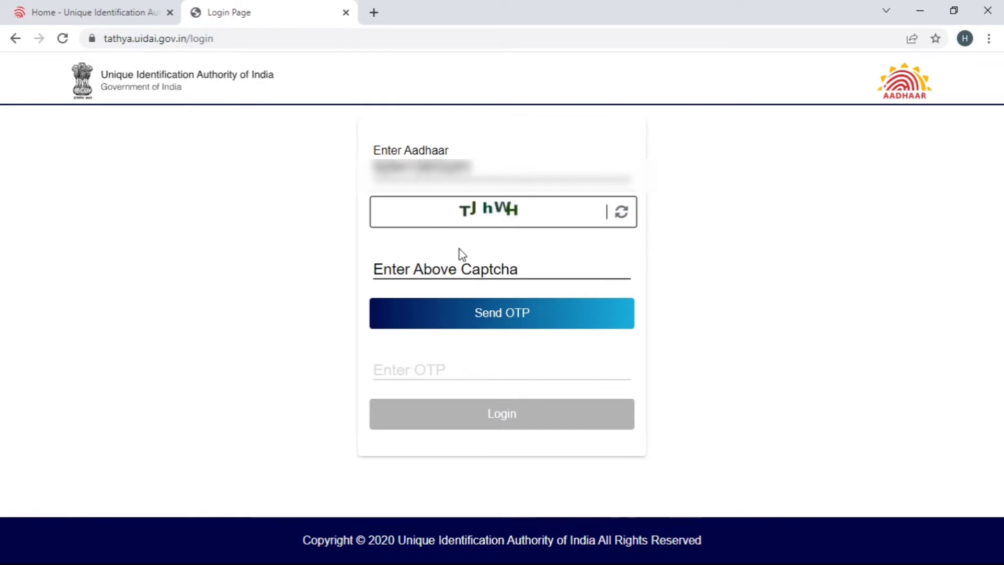
- Fill in the captcha shown on the login form and request an OTP
{"action": "left_click", "coordinate": [464, 272]}
{"action": "type", "text": "TJh"}
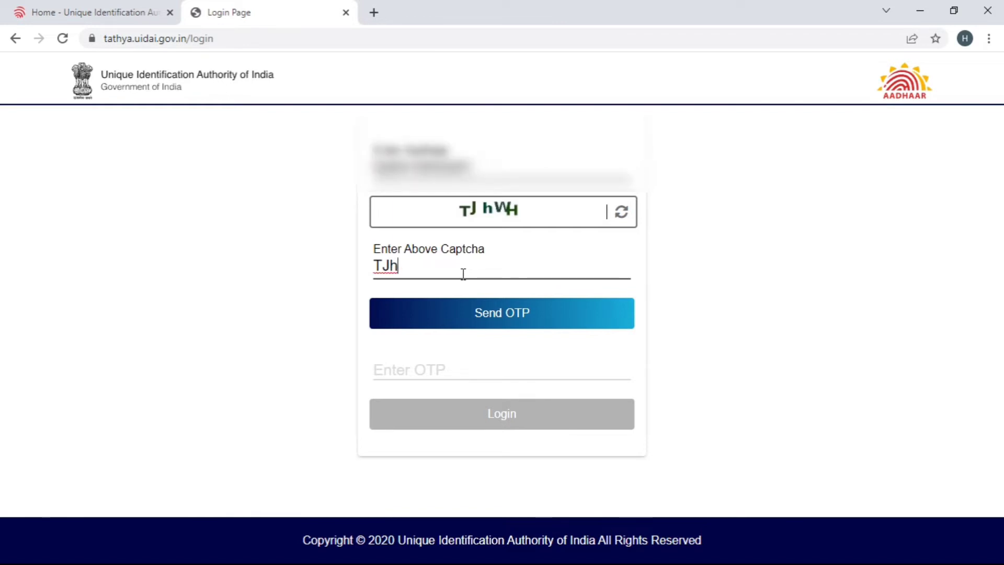
{"action": "type", "text": "W"}
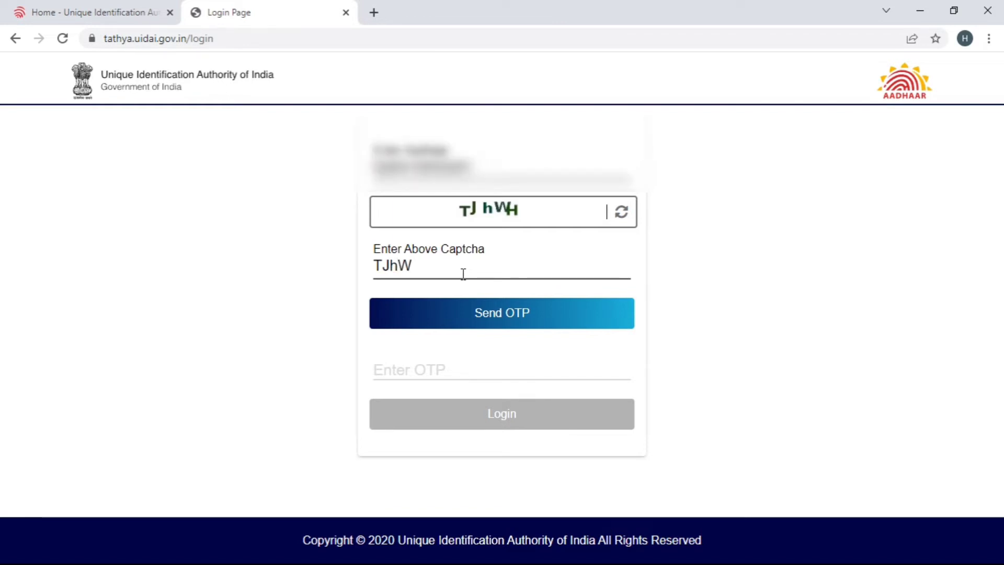
{"action": "type", "text": "H"}
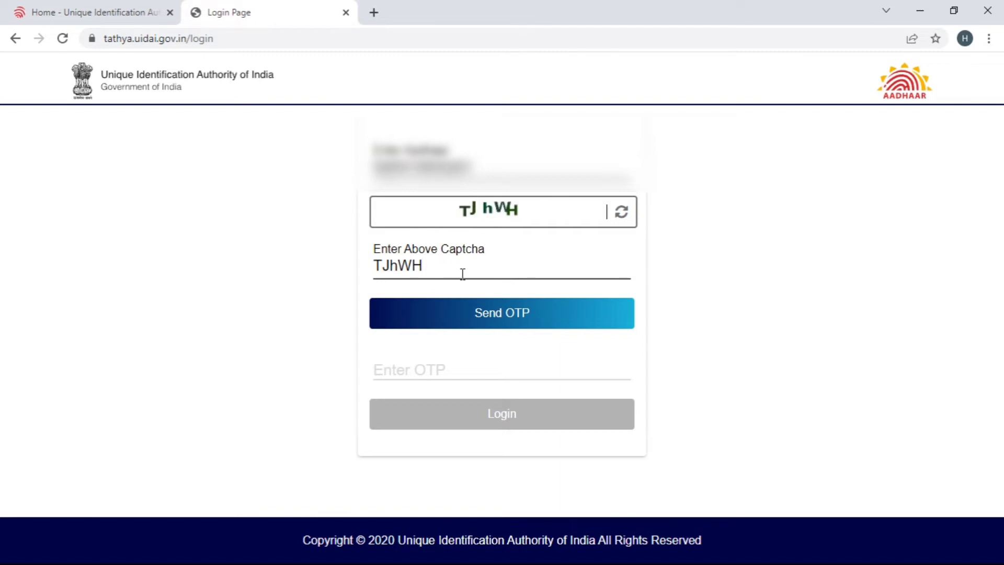
{"action": "left_click", "coordinate": [467, 321]}
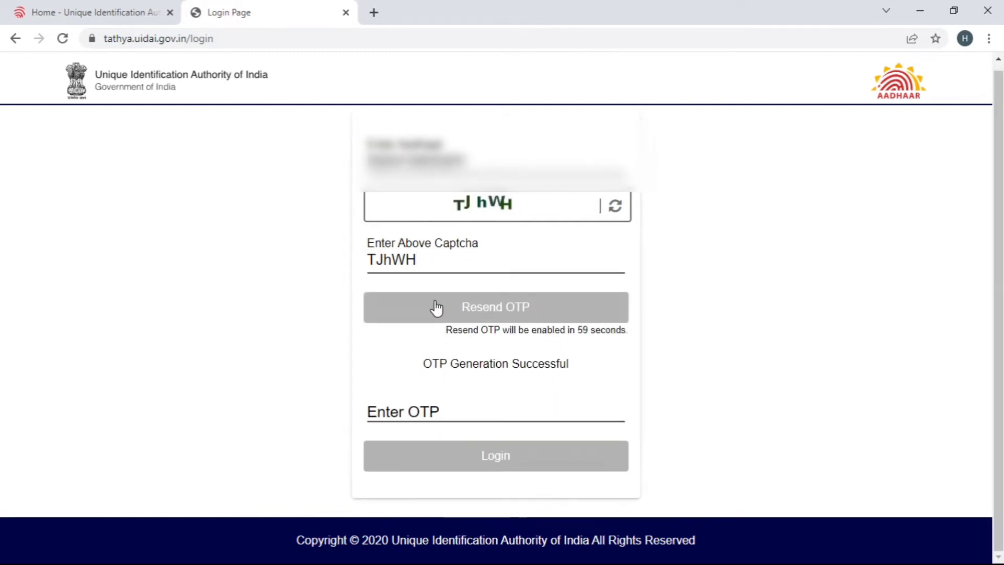
- Log in with the received OTP and open the Order Aadhaar PVC Card service from the dashboard
{"action": "left_click", "coordinate": [419, 413]}
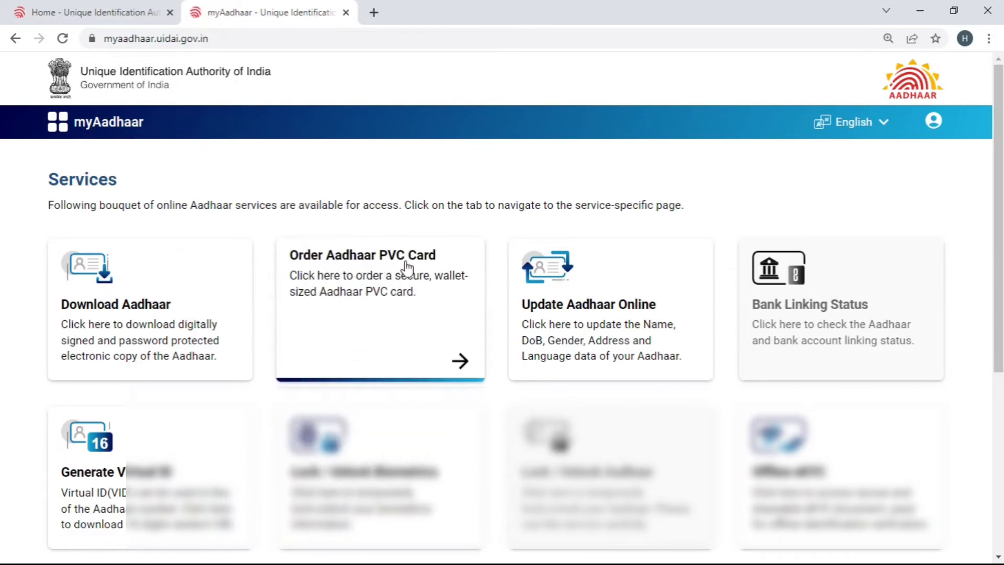
{"action": "left_click", "coordinate": [390, 311]}
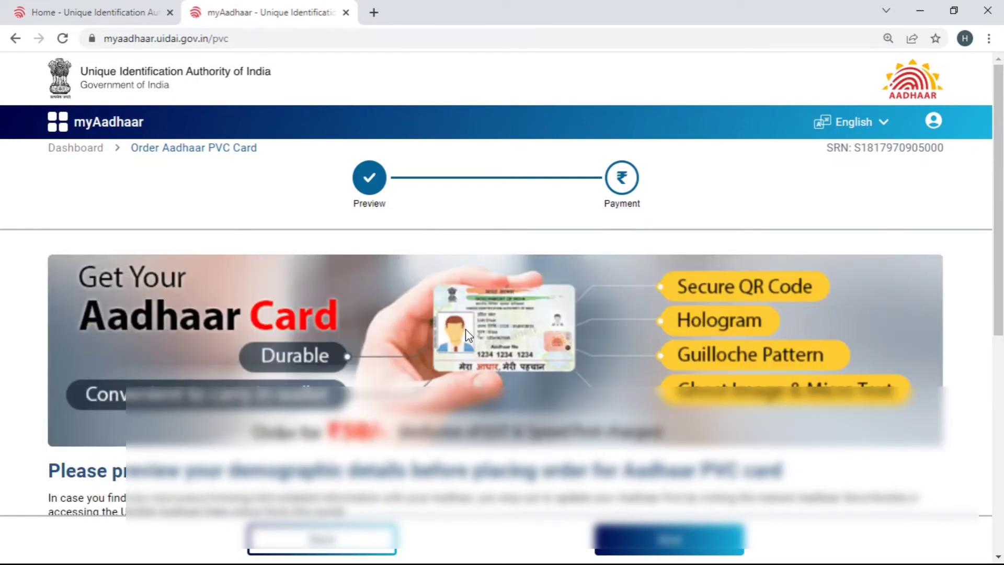
- Review the demographic details in the PVC card order preview and continue to the payment stage
{"action": "key", "text": "ctrl+minus"}
{"action": "key", "text": "ctrl+minus"}
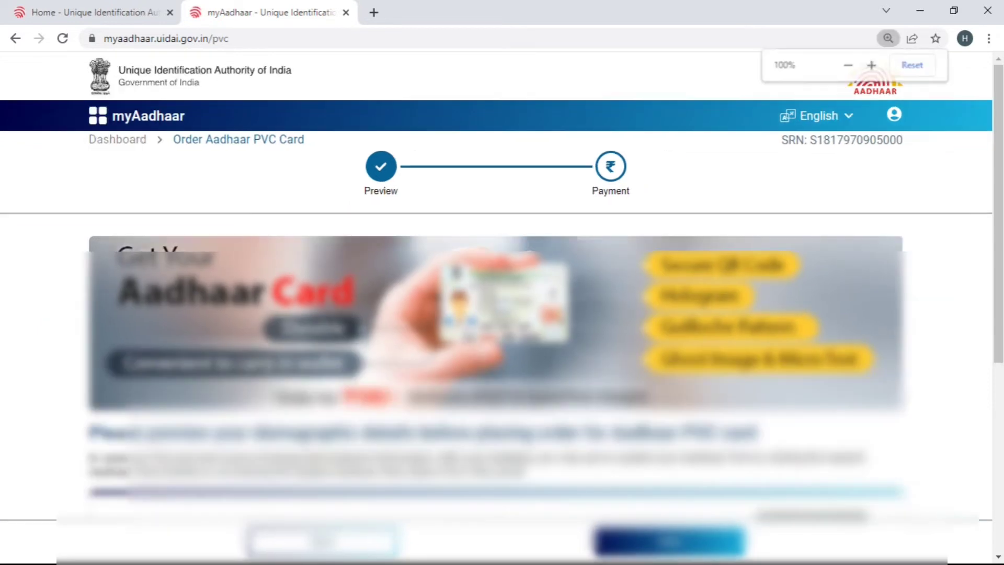
{"action": "key", "text": "ctrl+minus"}
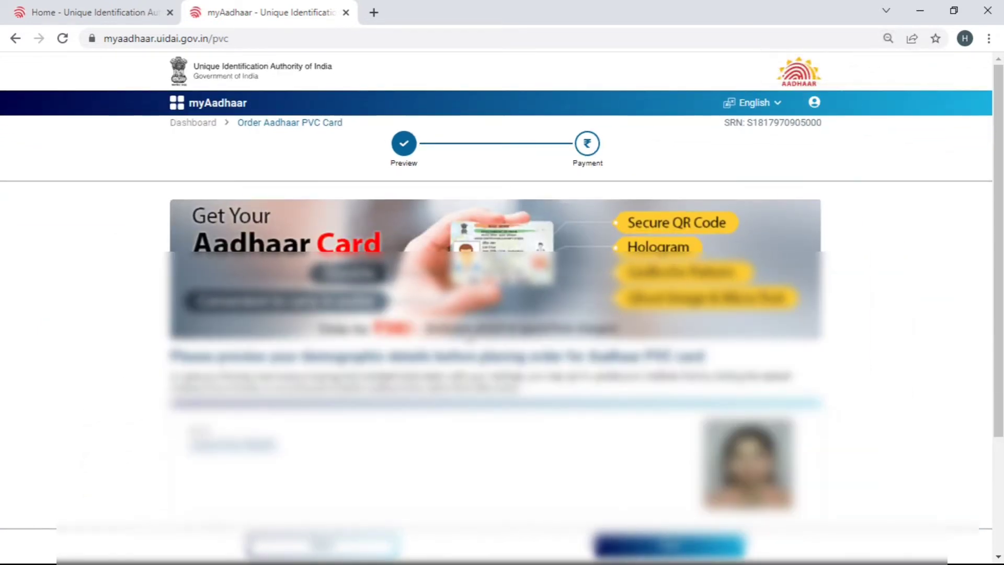
{"action": "scroll", "coordinate": [467, 339], "scroll_direction": "down", "scroll_amount": 3}
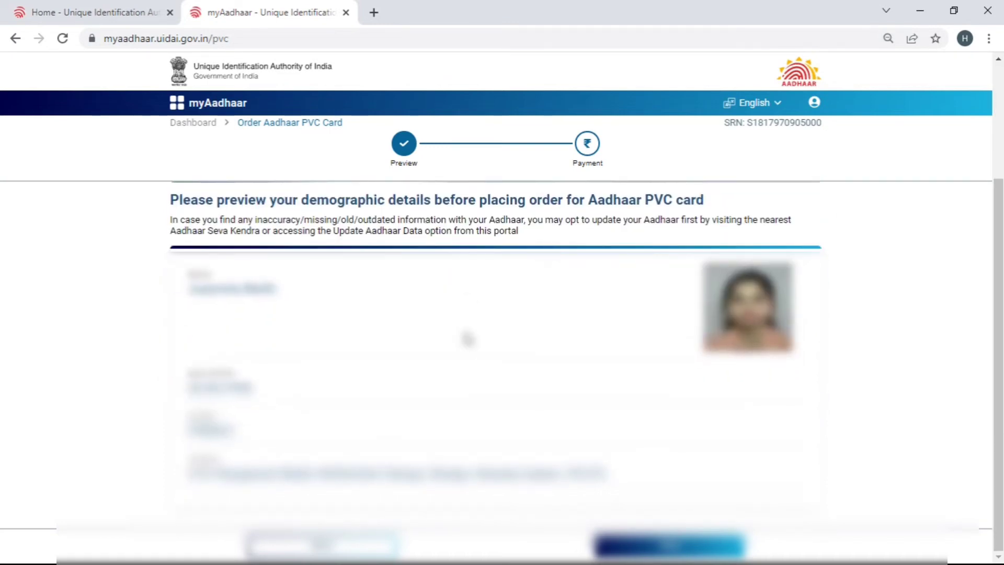
{"action": "left_click", "coordinate": [672, 548]}
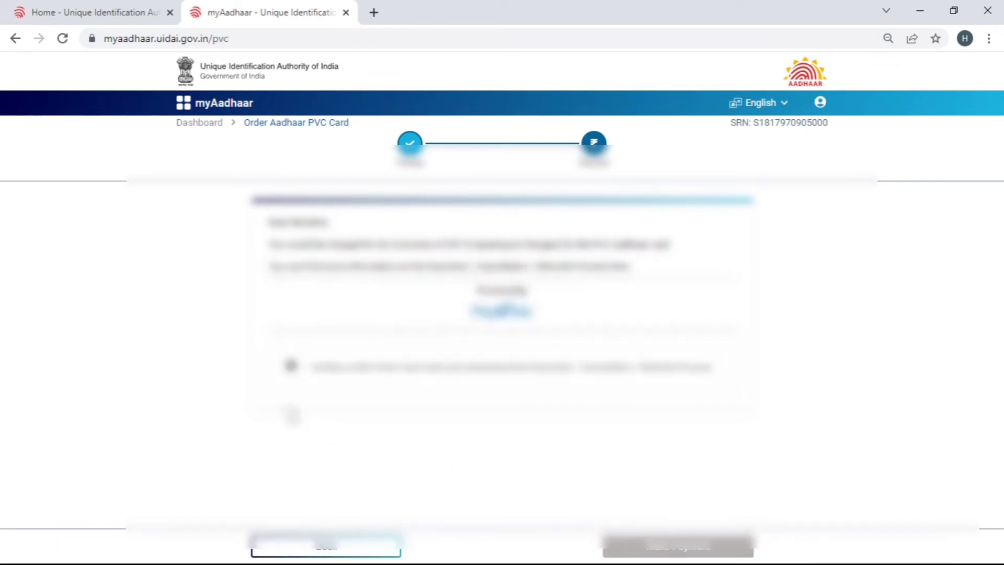
- Accept the Payments / Cancellation / Refunds Process declaration and proceed to the payment options for the PVC card order
{"action": "left_click", "coordinate": [293, 369]}
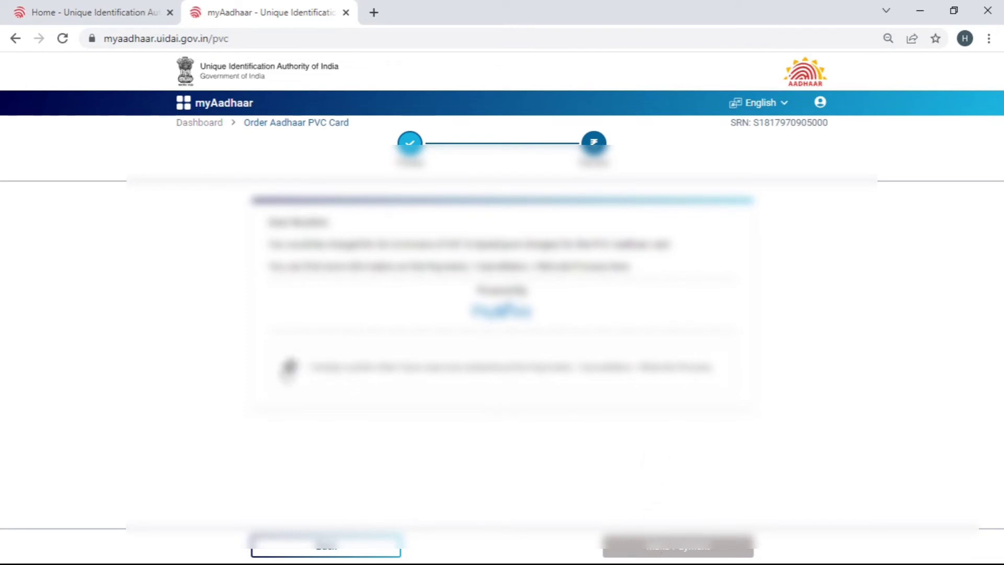
{"action": "left_click", "coordinate": [291, 367]}
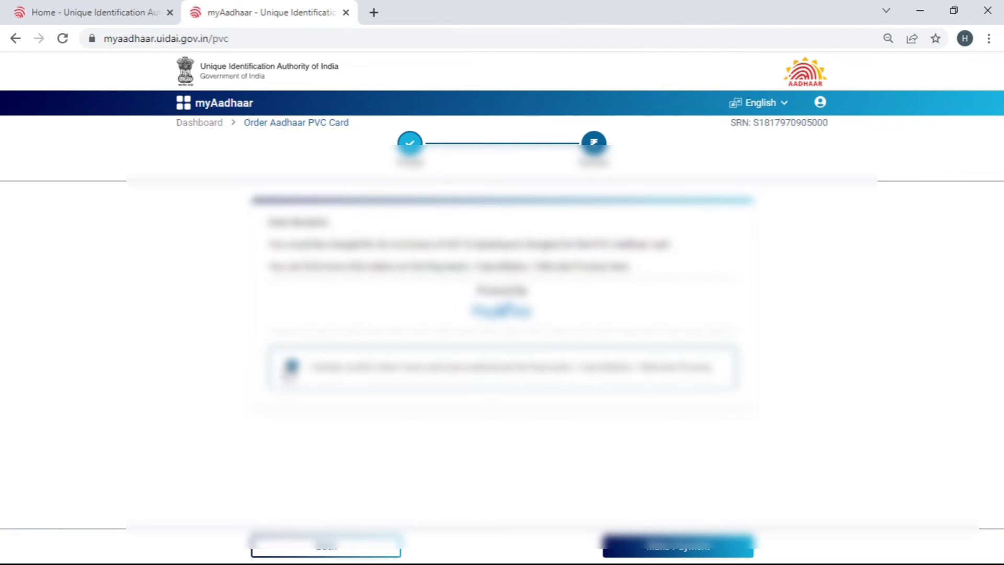
{"action": "left_click", "coordinate": [683, 550]}
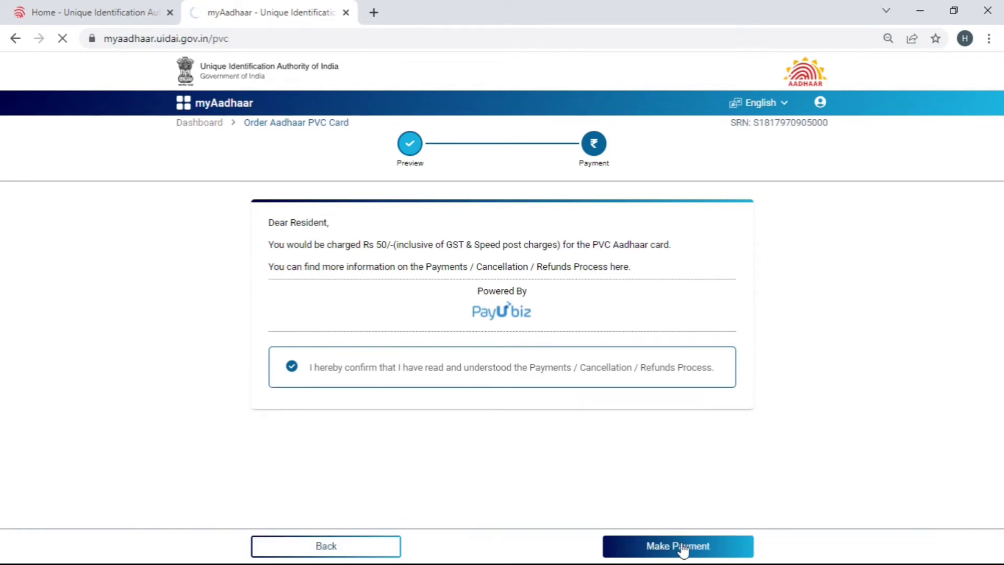
{"action": "left_click", "coordinate": [681, 547]}
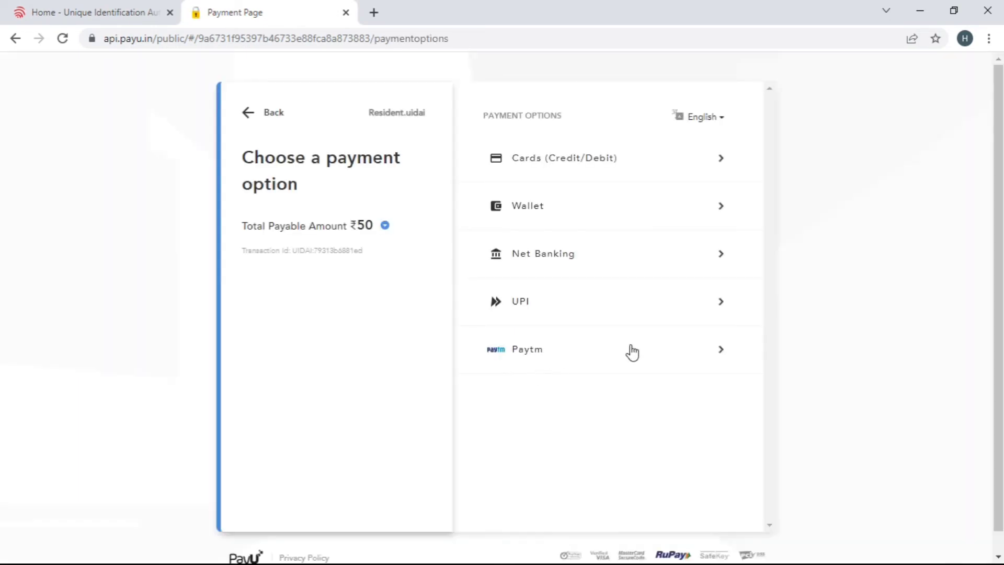
{"action": "scroll", "coordinate": [415, 347], "scroll_direction": "down", "scroll_amount": 1}
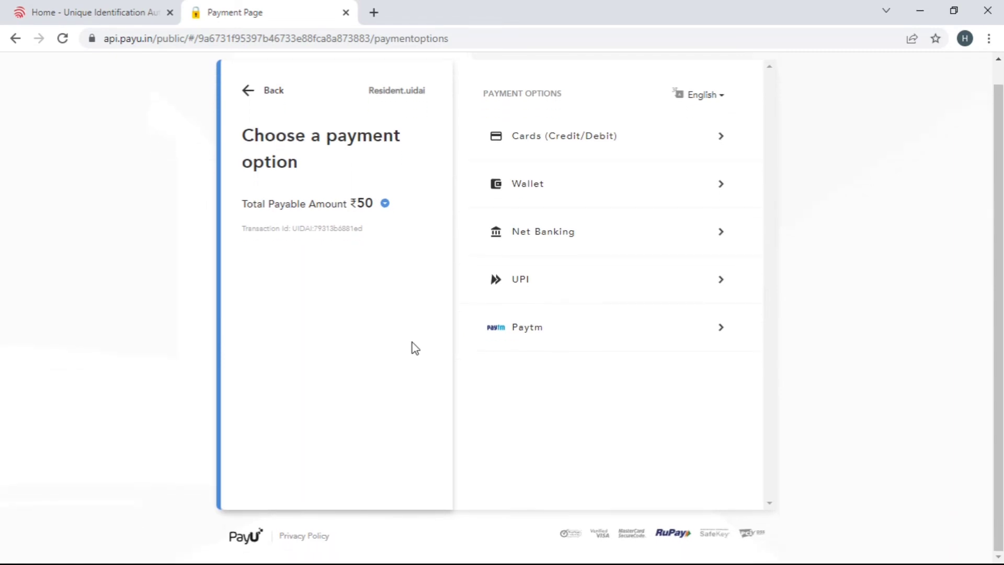
- Choose the Cards (Credit/Debit) payment option and go through the card number, expiry, CVV and name fields of the new card form
{"action": "scroll", "coordinate": [417, 346], "scroll_direction": "up", "scroll_amount": 1}
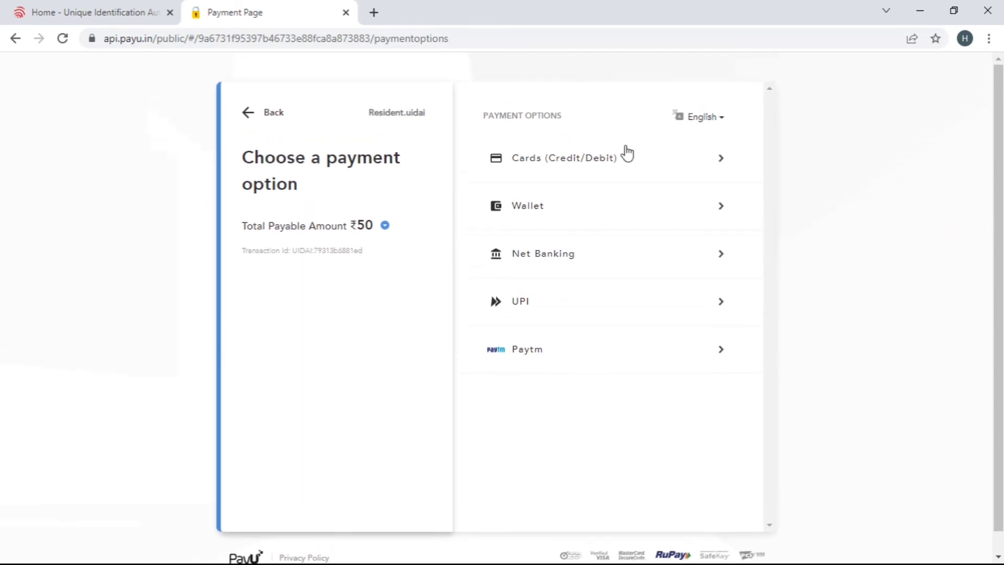
{"action": "left_click", "coordinate": [615, 167]}
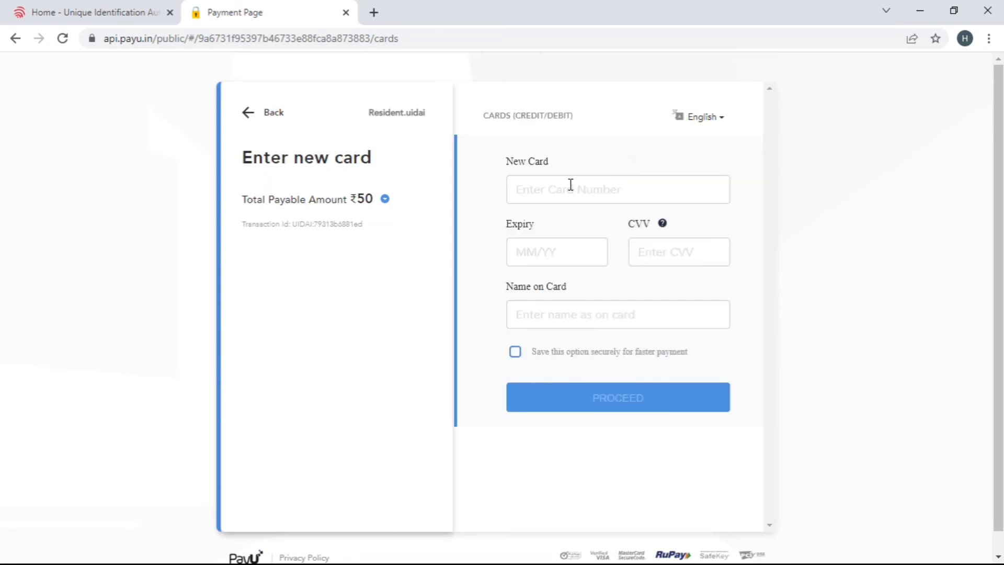
{"action": "left_click", "coordinate": [569, 186]}
{"action": "left_click", "coordinate": [569, 253]}
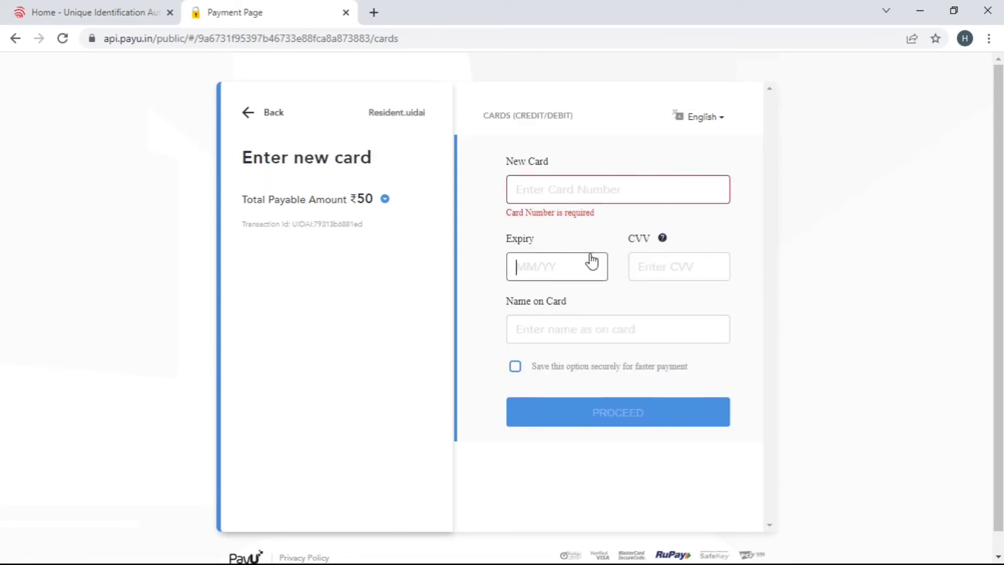
{"action": "left_click", "coordinate": [672, 264]}
{"action": "left_click", "coordinate": [567, 349]}
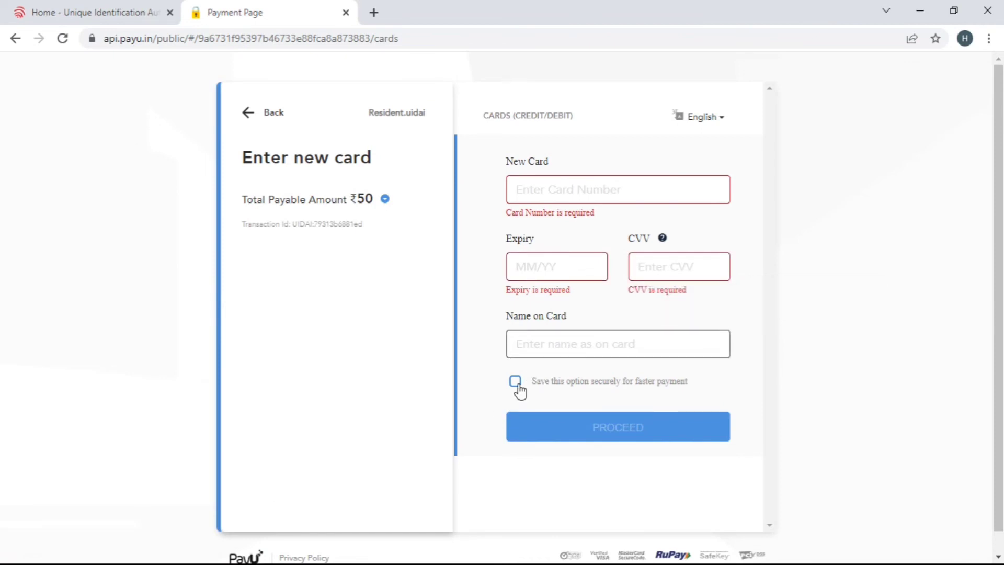
{"action": "left_click", "coordinate": [594, 426]}
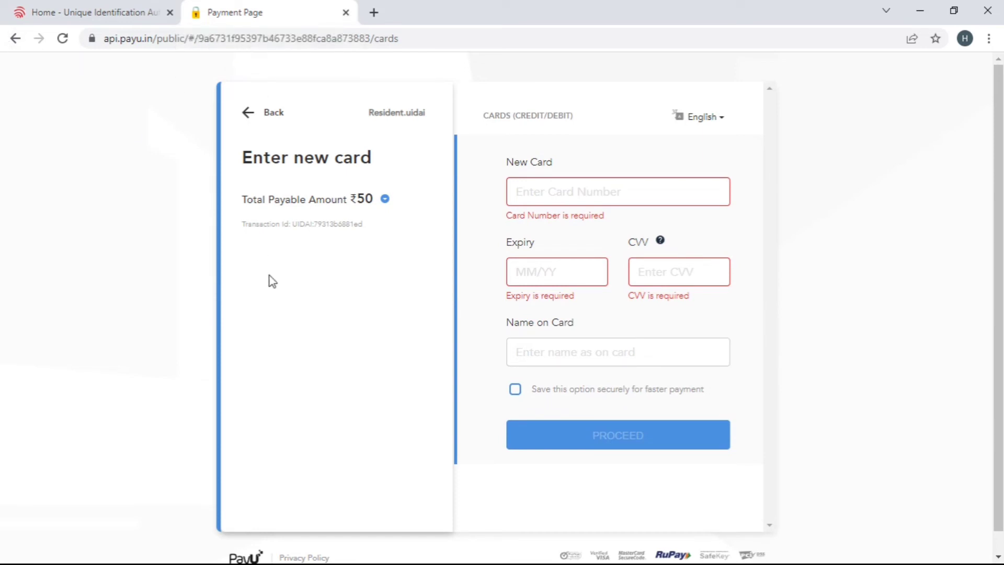
- Leave the card payment page and return to the myAadhaar services dashboard
{"action": "scroll", "coordinate": [268, 275], "scroll_direction": "down", "scroll_amount": 1}
{"action": "left_click", "coordinate": [63, 41]}
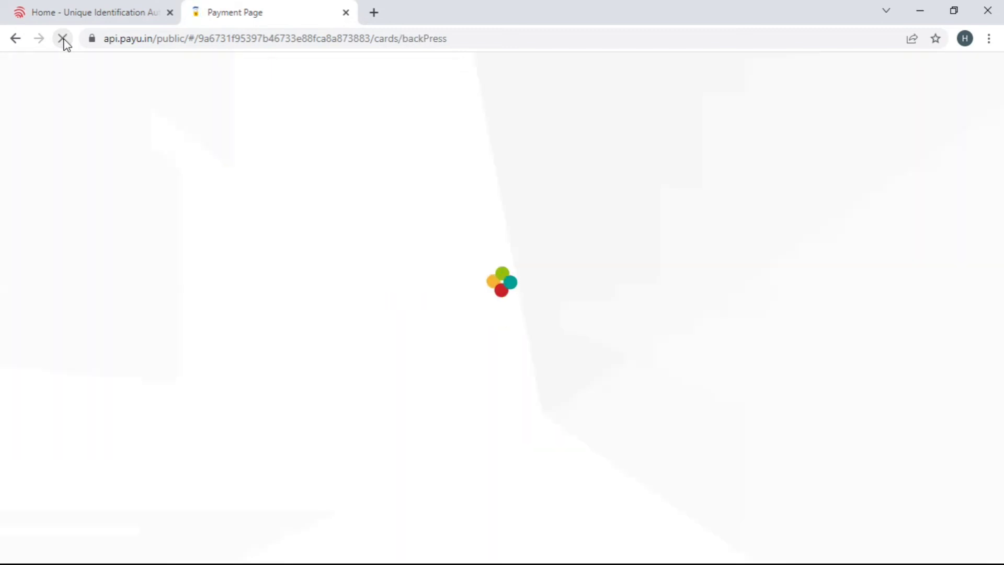
{"action": "left_click", "coordinate": [15, 40]}
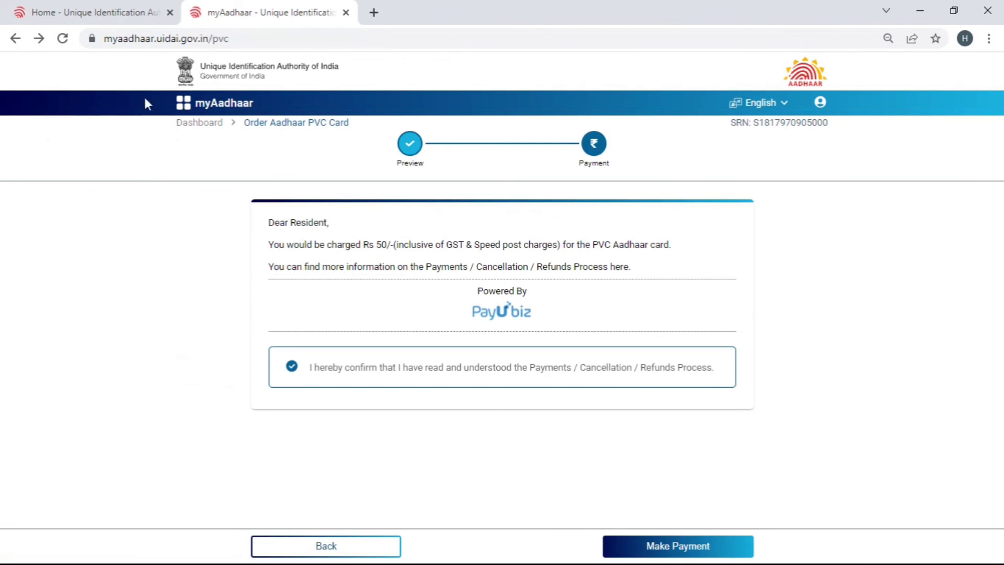
{"action": "left_click", "coordinate": [10, 39]}
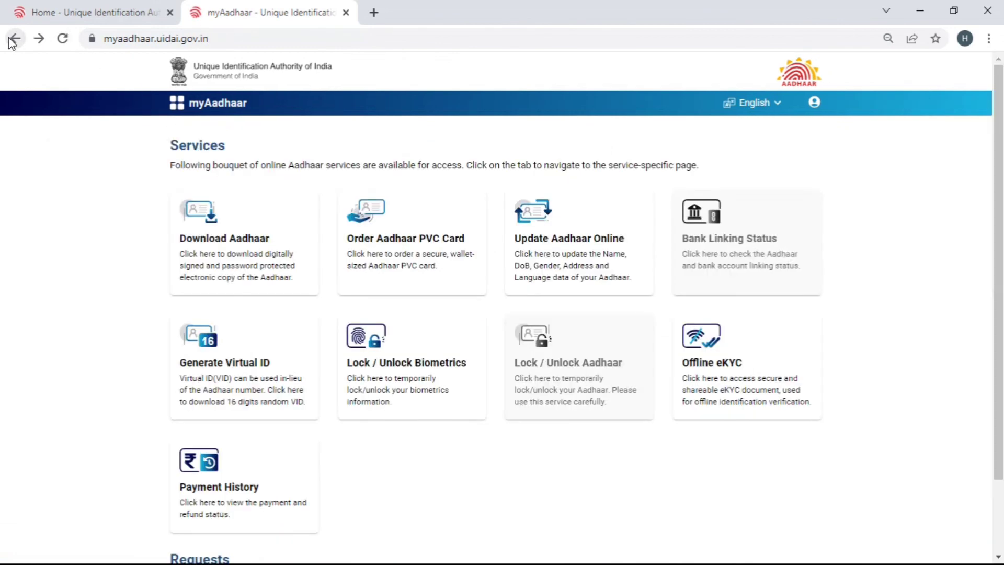
- Check the Requests section of the dashboard for the status of recently submitted requests
{"action": "scroll", "coordinate": [366, 444], "scroll_direction": "down", "scroll_amount": 2}
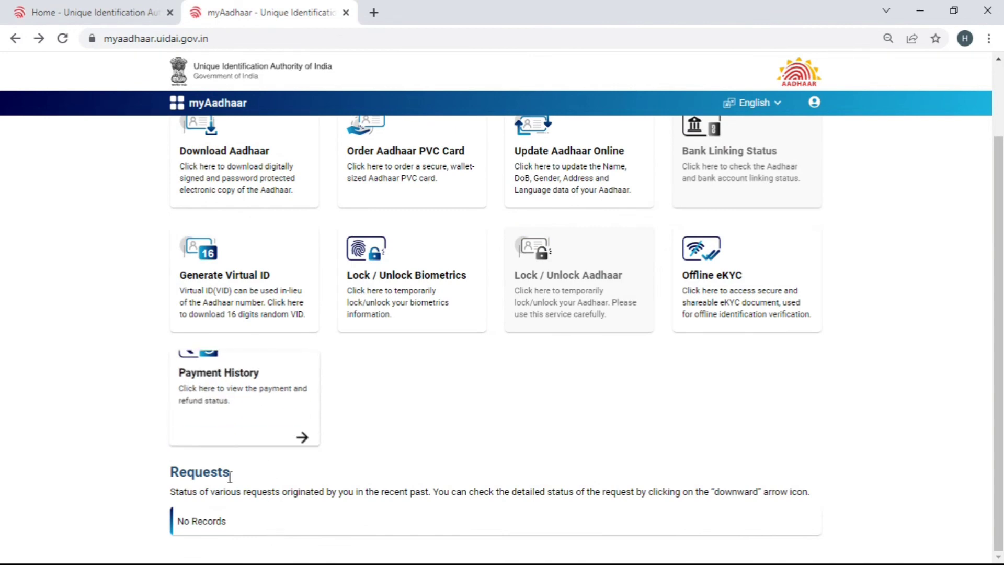
{"action": "left_click_drag", "start_coordinate": [253, 475], "coordinate": [172, 473]}
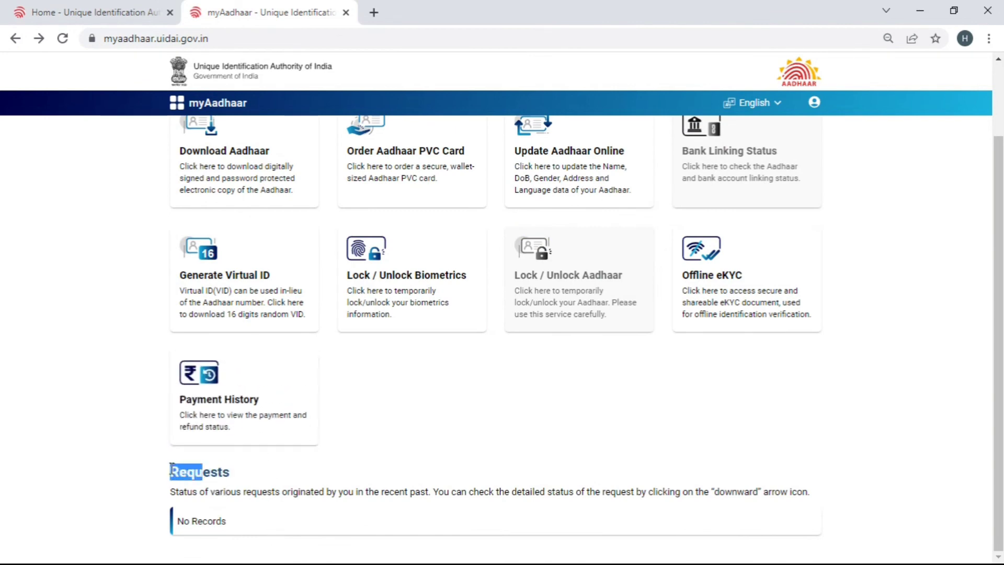
{"action": "left_click", "coordinate": [315, 480]}
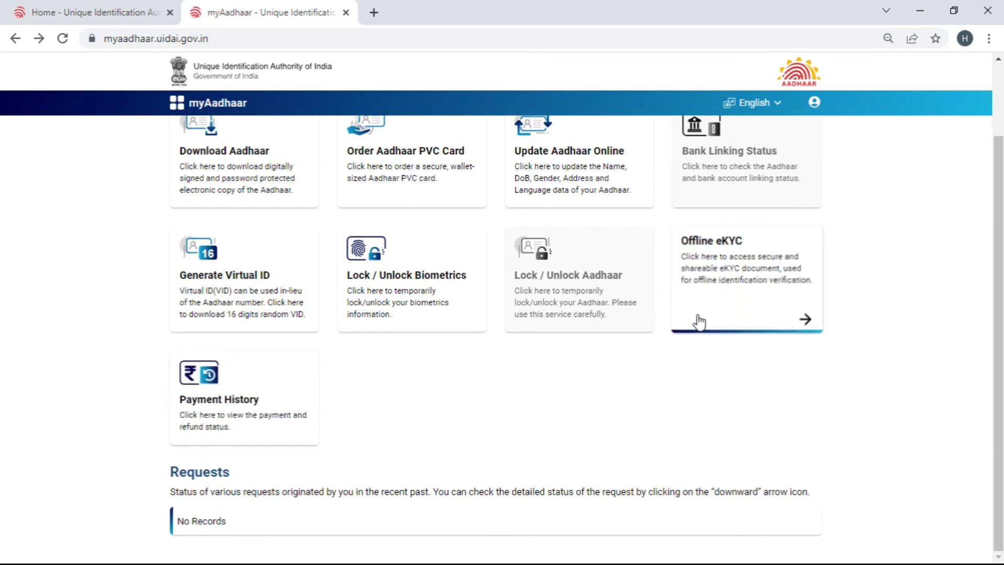
{"action": "scroll", "coordinate": [697, 320], "scroll_direction": "up", "scroll_amount": 2}
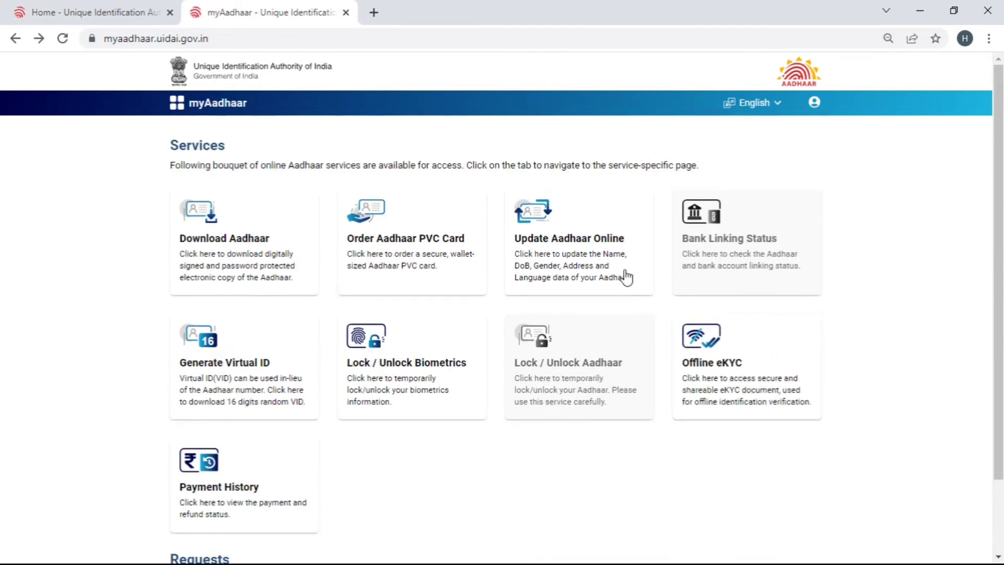